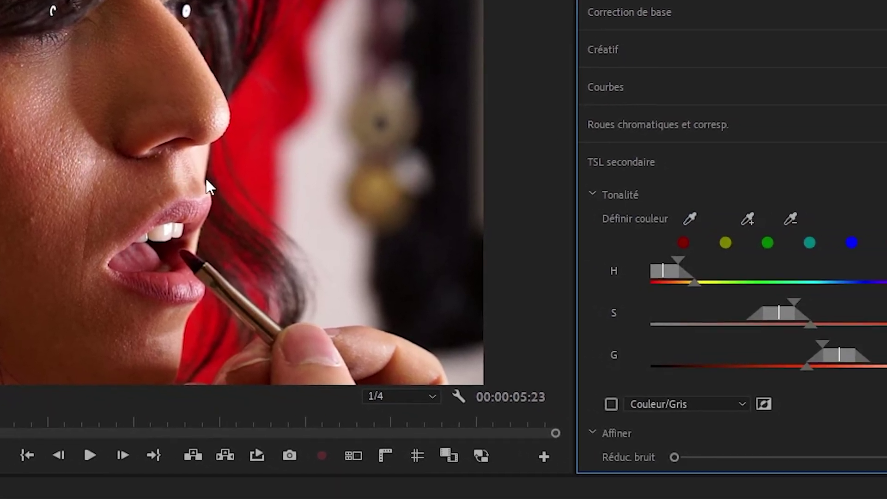
Refine the TSL secondaire key with the Couleur/Gris mask shown, widening the saturation and luminance ranges to cover the skin.
left_click(795, 454)
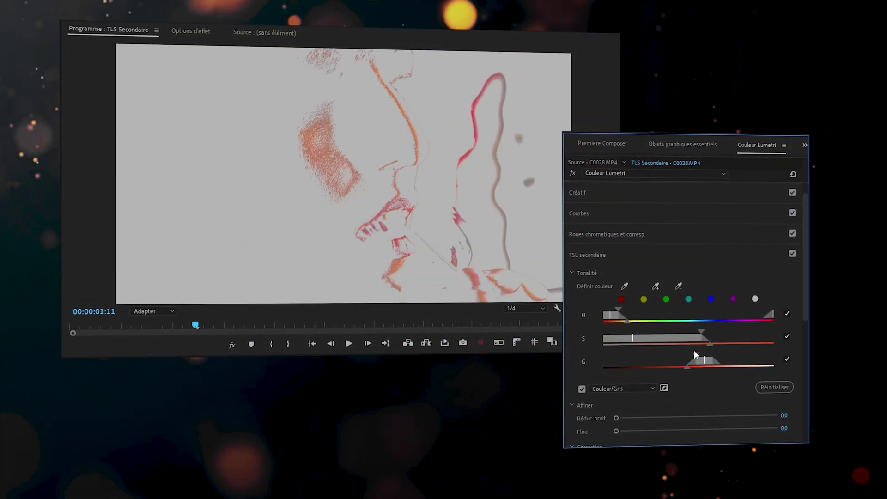
mouse_move(661, 355)
left_mouse_down()
mouse_move(700, 359)
mouse_move(653, 364)
left_mouse_up()
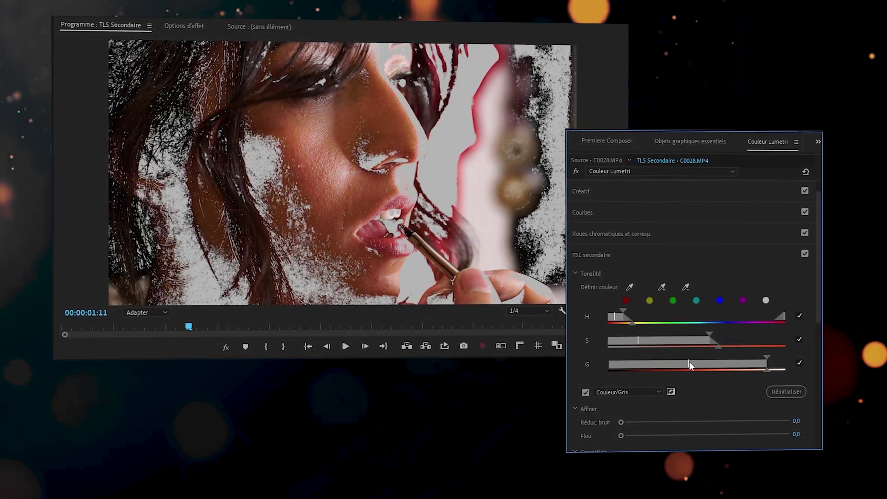
left_click_drag(714, 338, 769, 350)
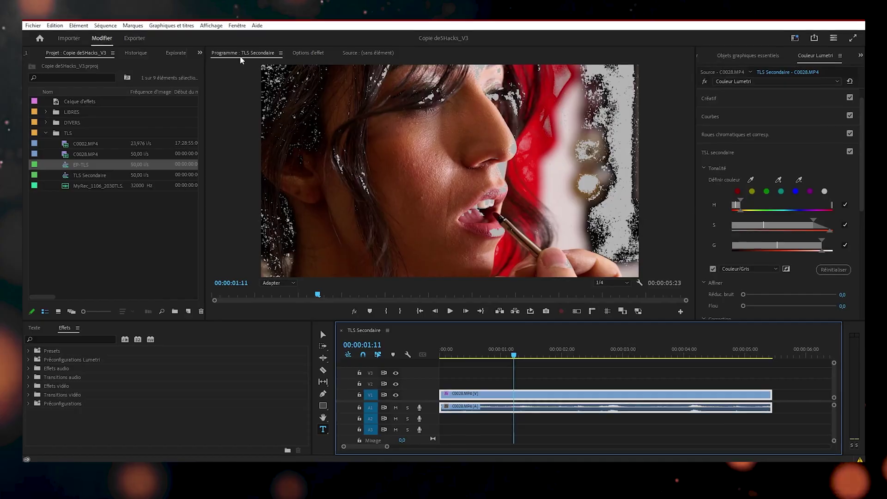
Open the Lumetri scopes monitor and display the vectorscope for judging the skin tone.
left_click(218, 23)
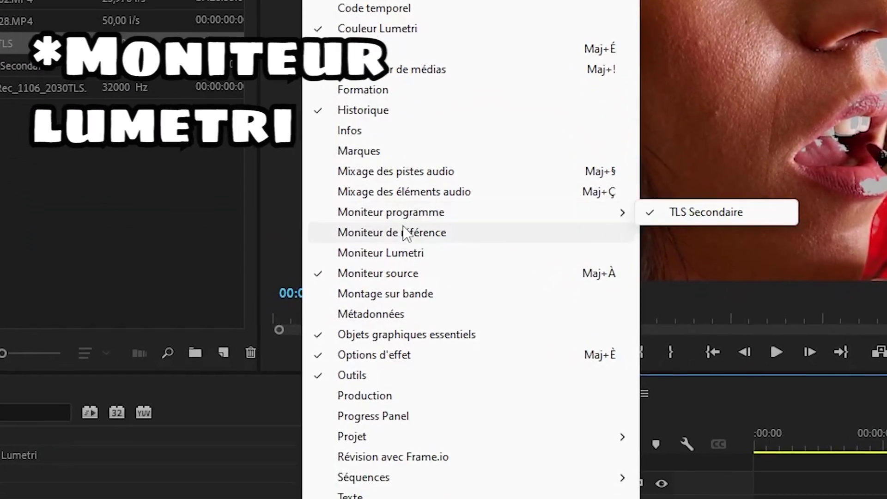
left_click(403, 252)
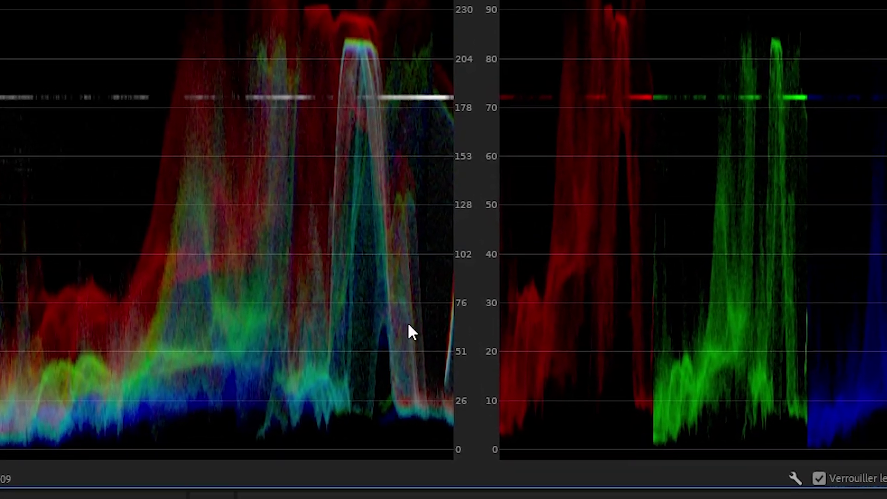
right_click(446, 344)
left_click(494, 258)
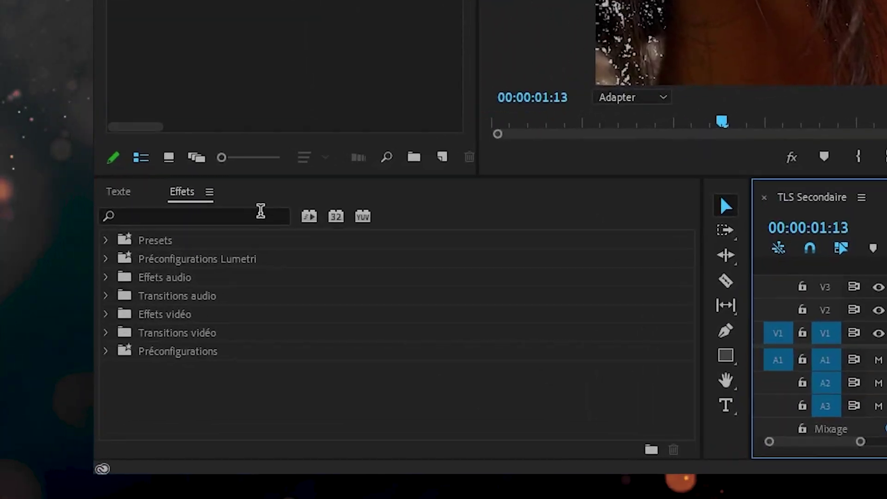
Search the effects for "cercle" and apply the Cercle video effect to the C0028.MP4 clip.
left_click(261, 211)
type("cercle")
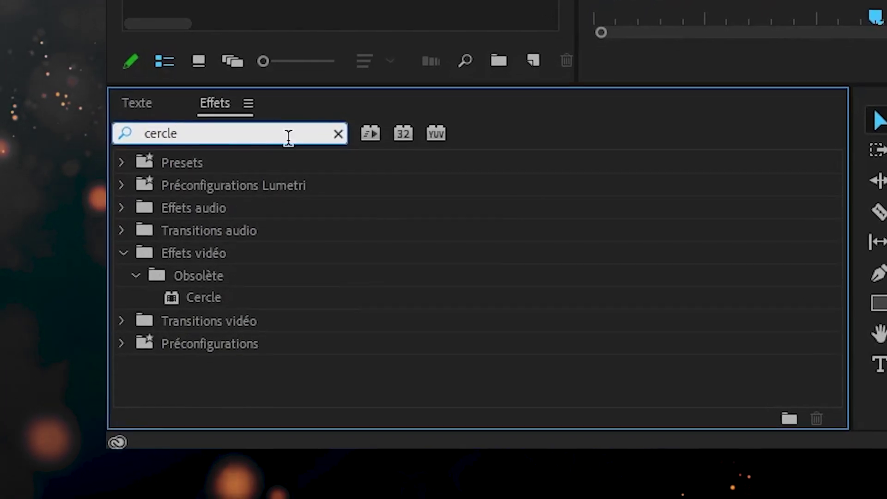
left_click_drag(203, 297, 300, 277)
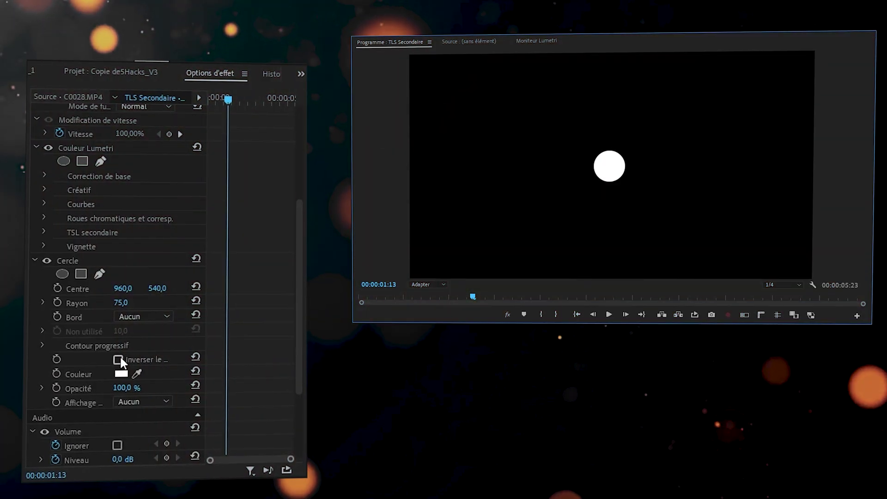
Invert the Cercle effect's circle and set its blending mode to Ecran so only a disc of skin shows.
left_click(120, 358)
left_click(146, 400)
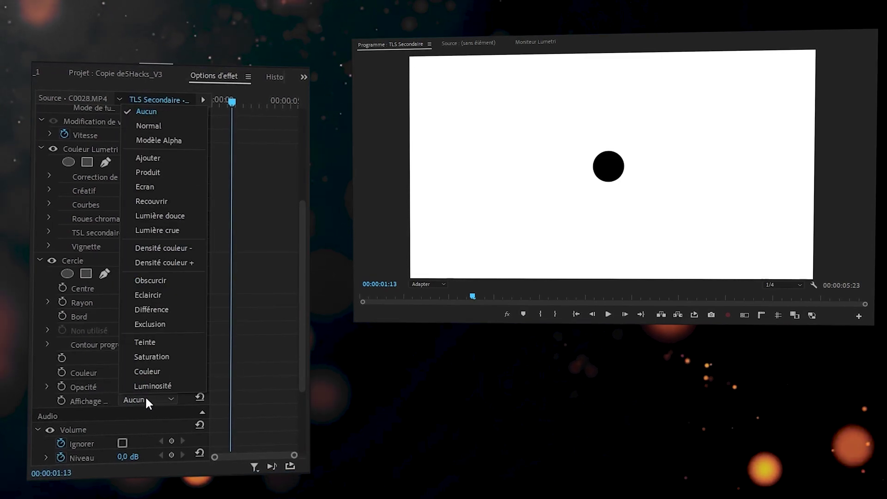
left_click(165, 187)
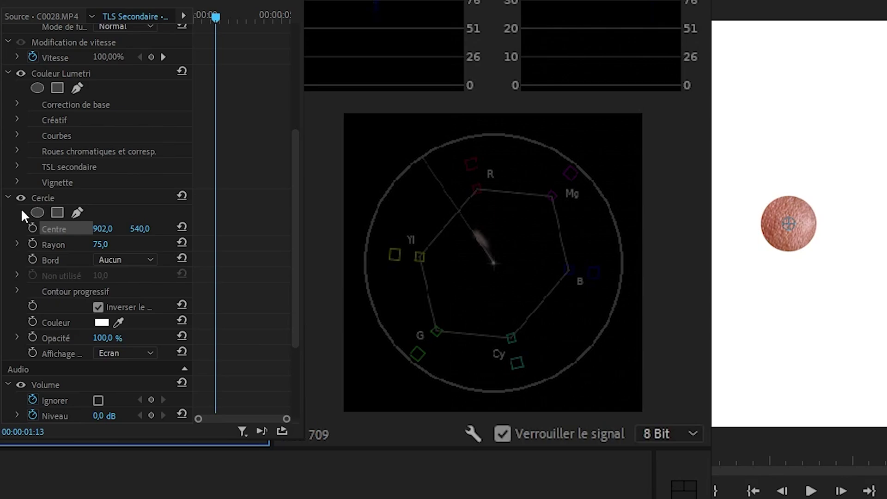
Toggle the Cercle effect and the TSL secondaire correction to compare the picture with and without them.
left_click(17, 195)
left_click(17, 195)
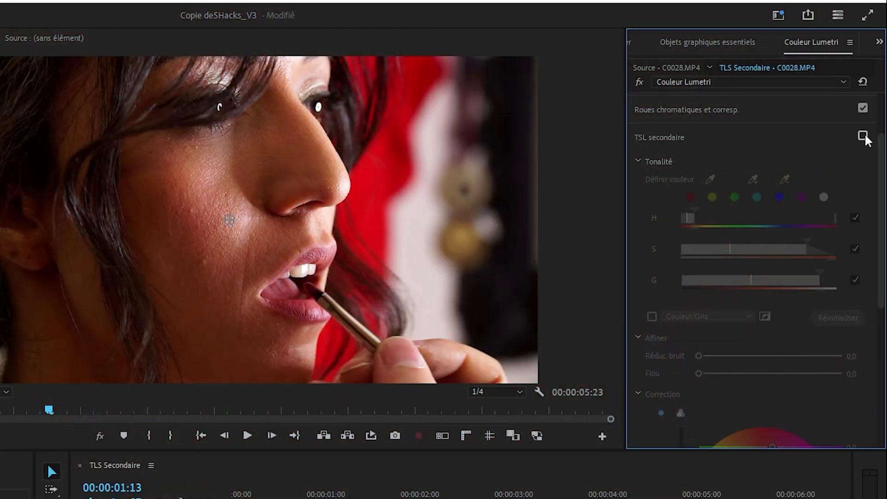
left_click(863, 135)
left_click(862, 135)
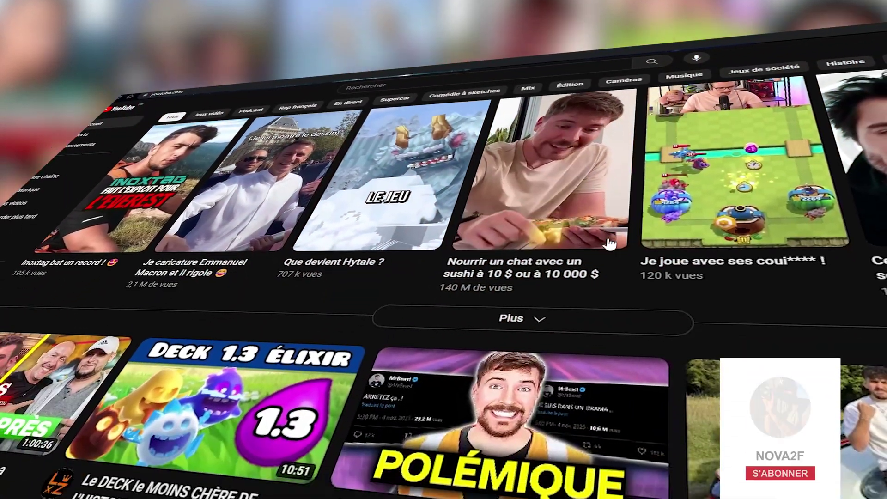
scroll(604, 218, "down", 5)
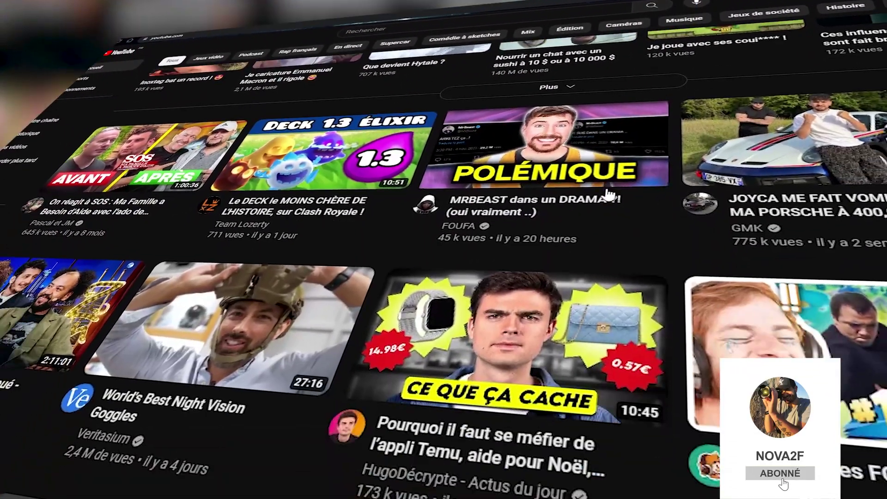
scroll(608, 166, "down", 3)
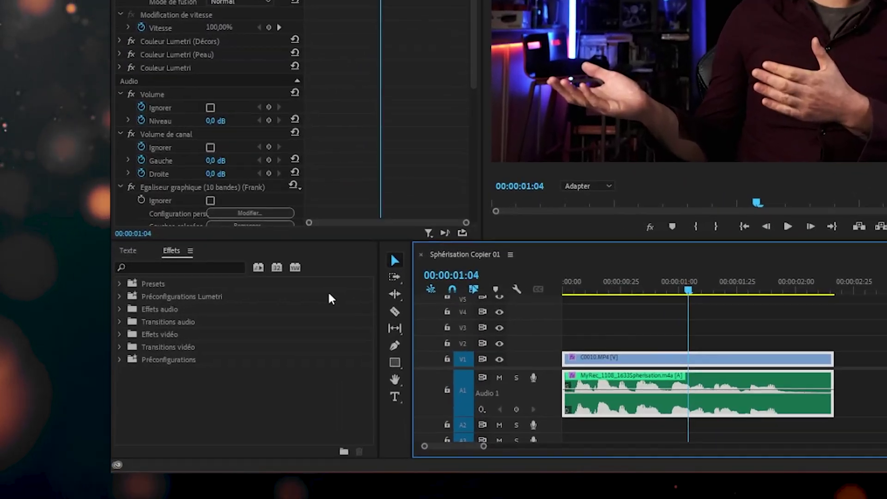
Search the effects for "sphé" and apply Sphérisation to the C0010.MP4 clip.
left_click(89, 341)
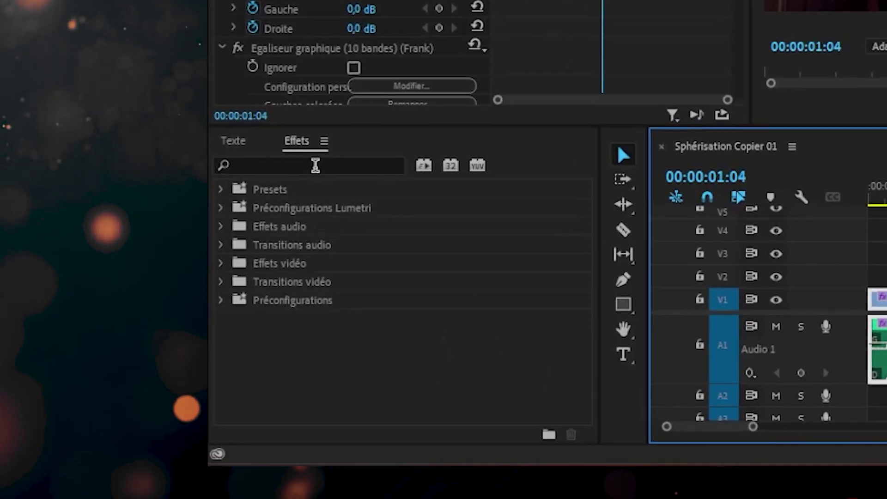
type("sphé")
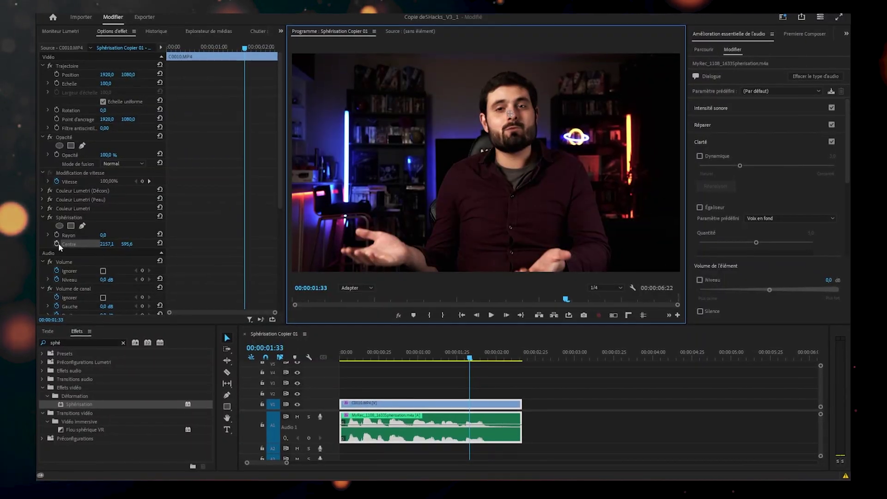
Keyframe Sphérisation's Rayon and Centre at 00:00:01:33, and at 00:00:01:41 centre it on the man's nose and increase Rayon.
left_click(56, 243)
left_click(57, 235)
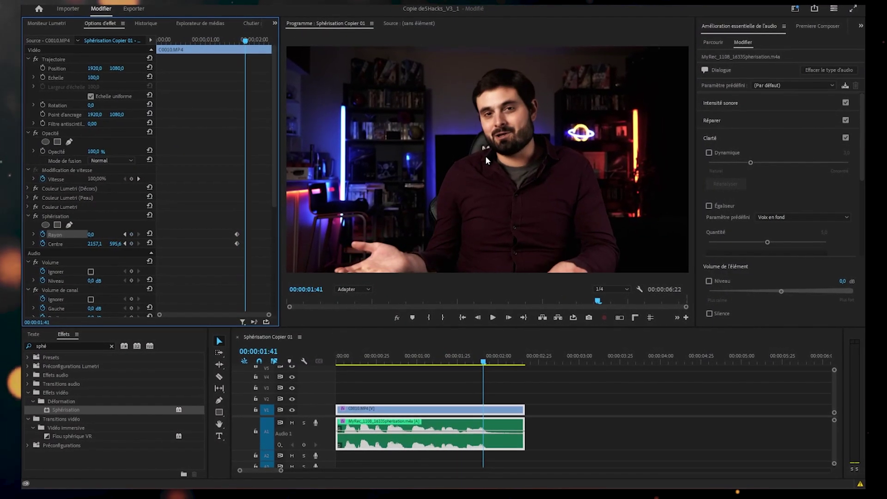
left_click_drag(485, 159, 500, 124)
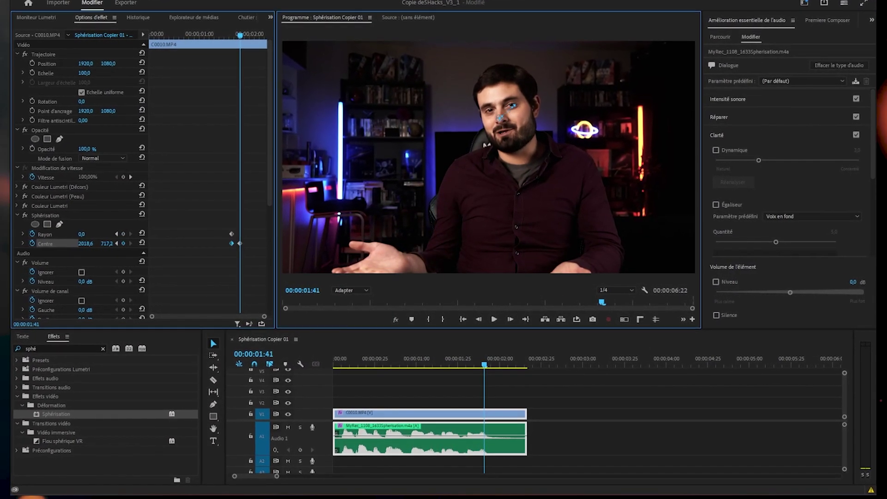
left_click_drag(81, 234, 115, 235)
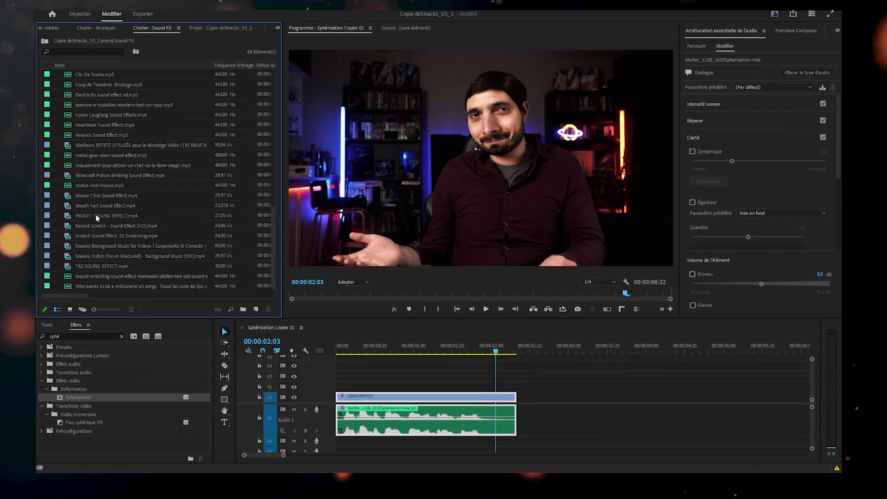
Open PROUT - SOUND EFFECT.mp4 from the Sound FX bin and add it to the Sphérisation Copier 01 sequence.
double_click(96, 215)
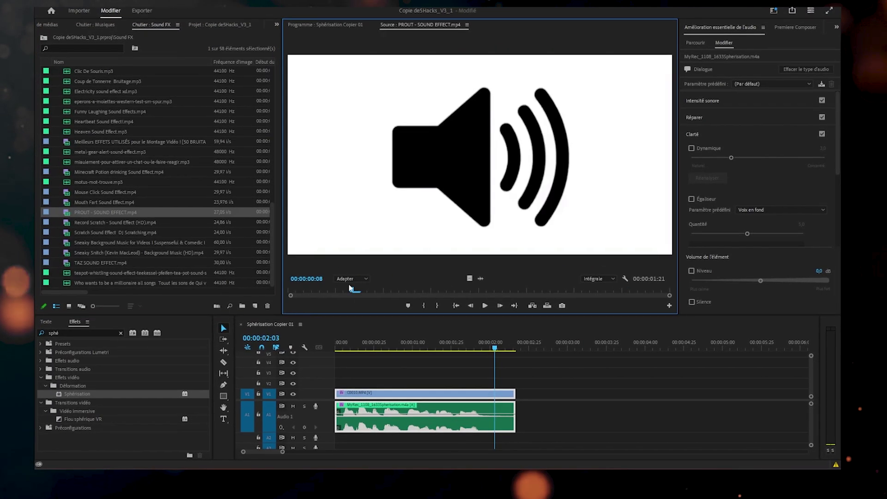
left_click(394, 296)
left_click_drag(394, 296, 533, 339)
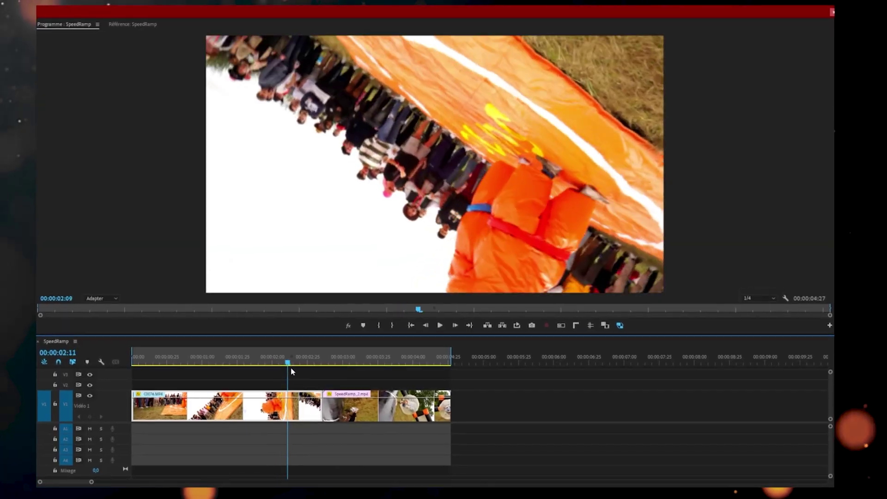
Show the speed keyframes of C0076.MP4 in the SpeedRamp sequence and ramp its speed up from 00:00:01:34 to the clip's end.
left_click_drag(293, 369, 420, 384)
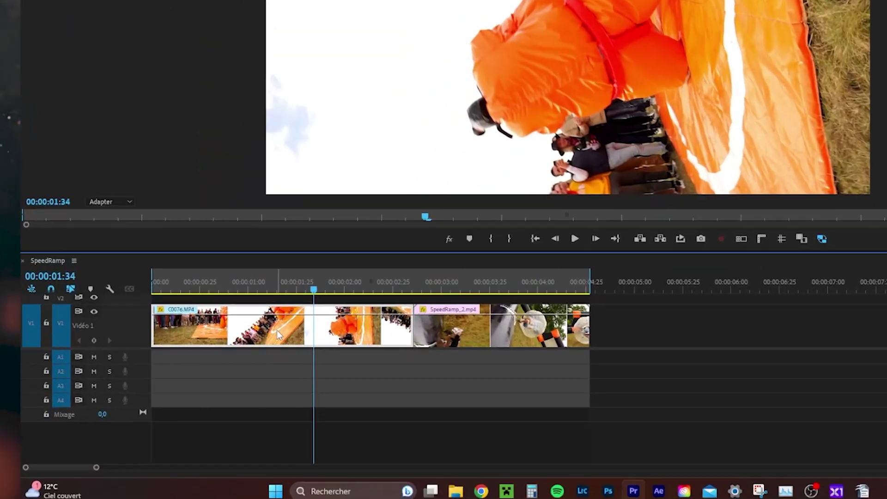
right_click(277, 334)
mouse_move(351, 469)
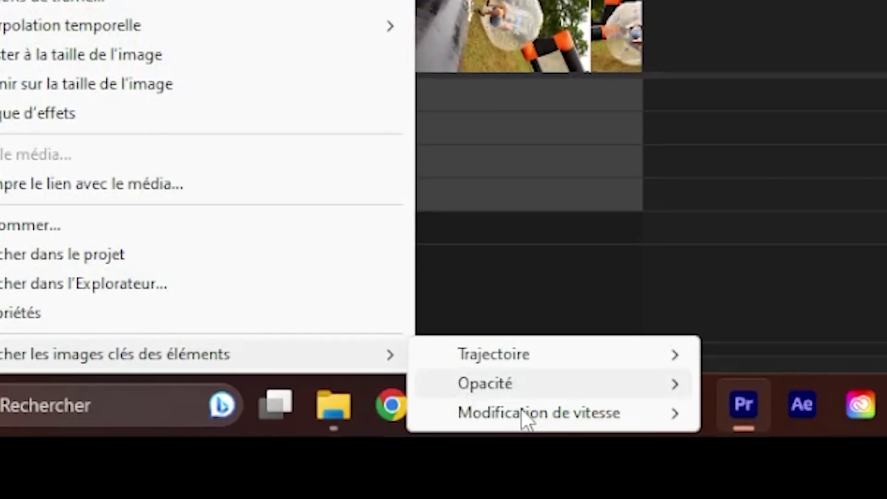
mouse_move(524, 416)
left_click(733, 416)
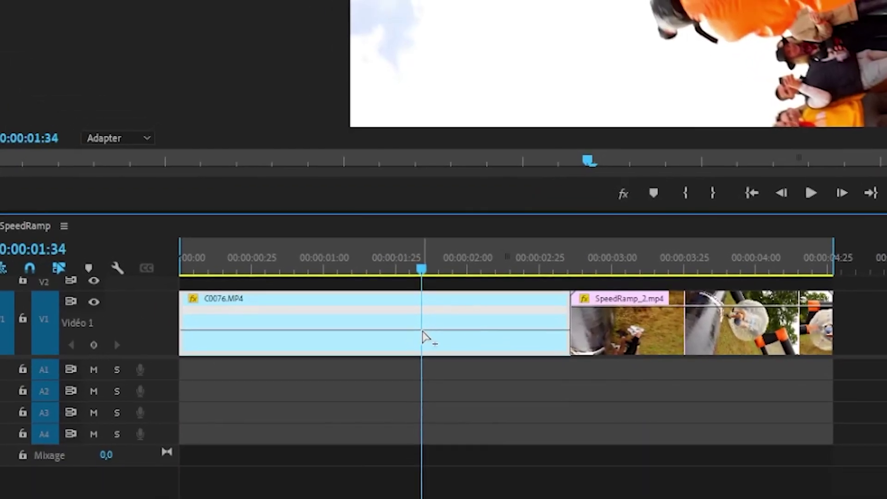
left_click_drag(431, 336, 532, 278)
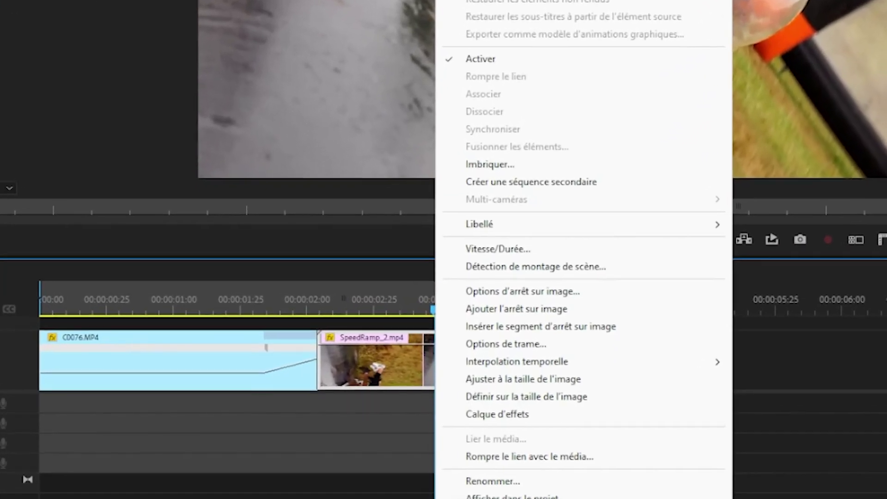
Show the speed keyframes of SpeedRamp_2.mp4 and raise its starting speed to about 351 %, ramping down into the clip.
left_click(684, 476)
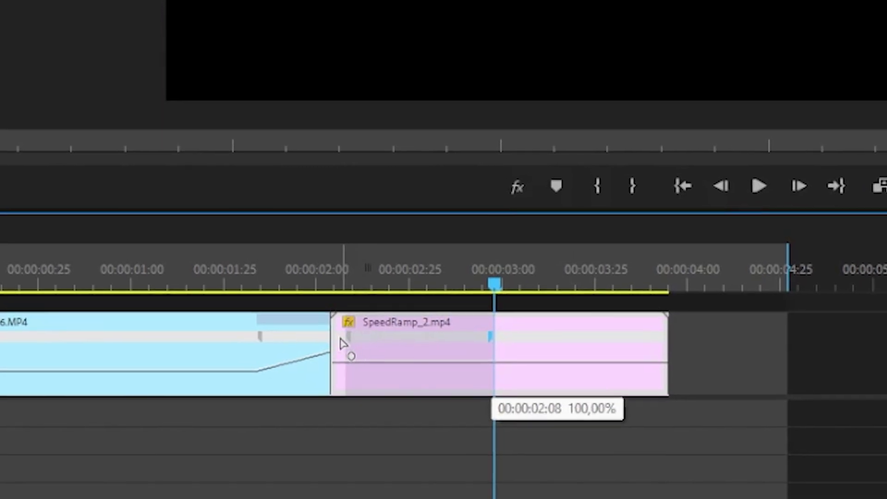
left_click_drag(341, 365, 341, 326)
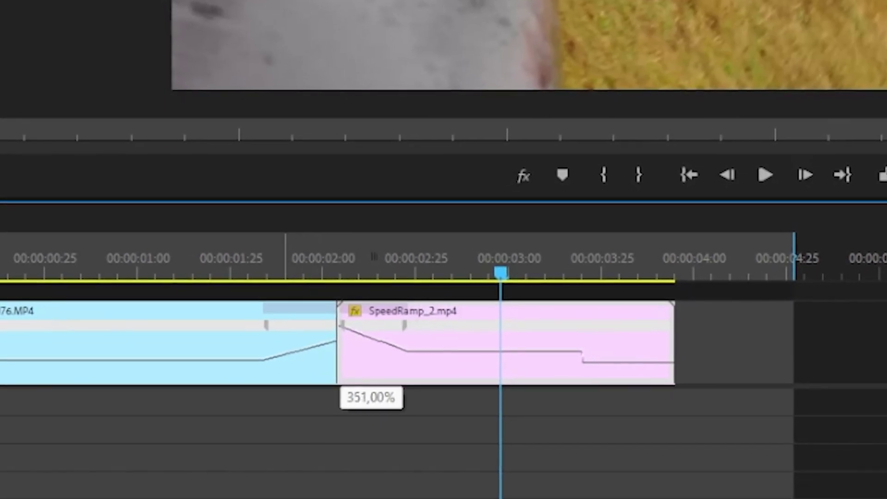